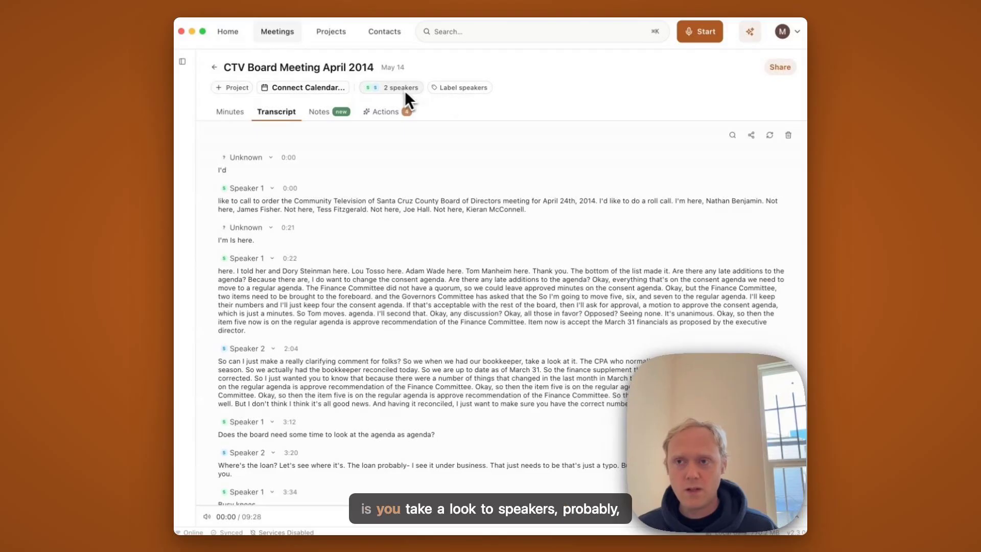
- Start labeling the speakers, play the 5:30 excerpt, and assign it to a new contact named Board Member 1
{"action": "left_click", "coordinate": [453, 97]}
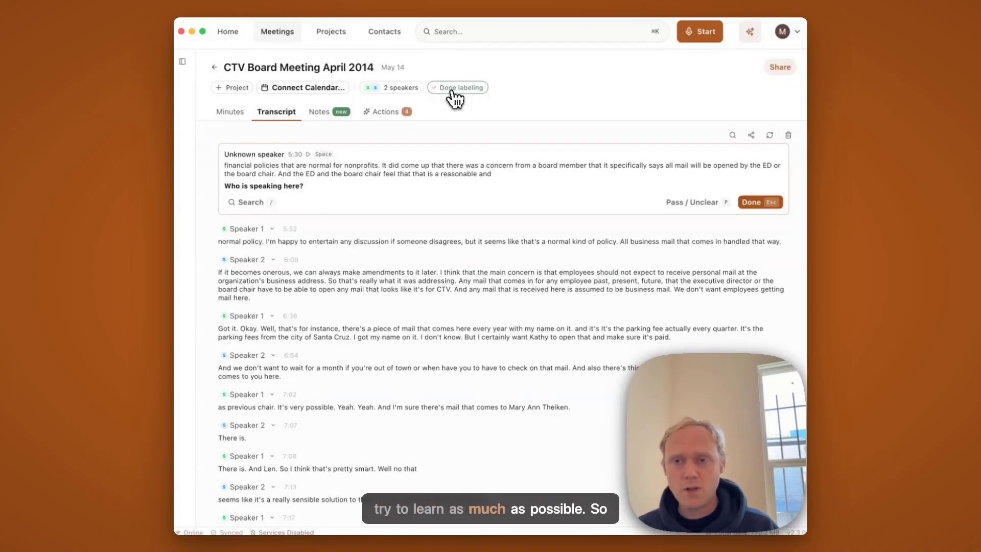
{"action": "left_click", "coordinate": [323, 154]}
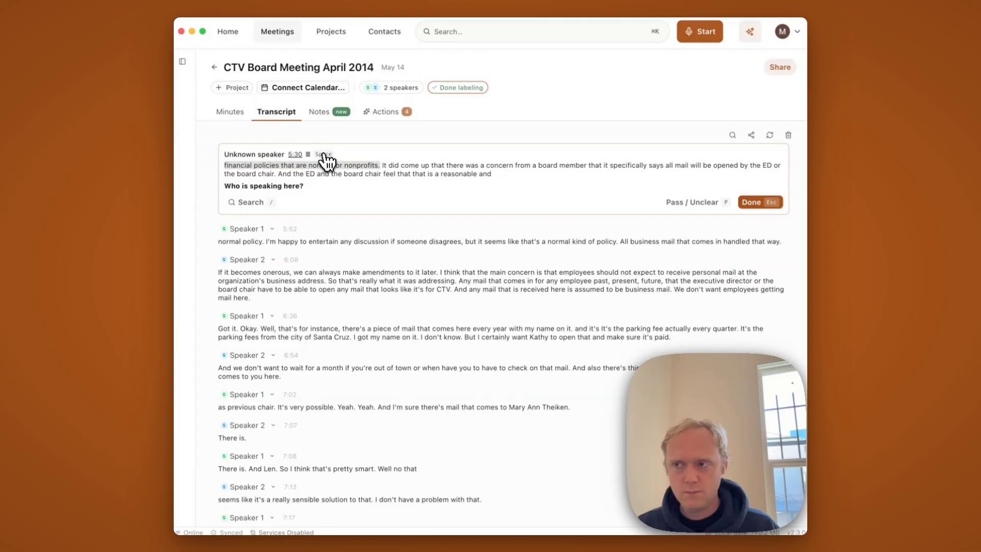
{"action": "type", "text": "/"}
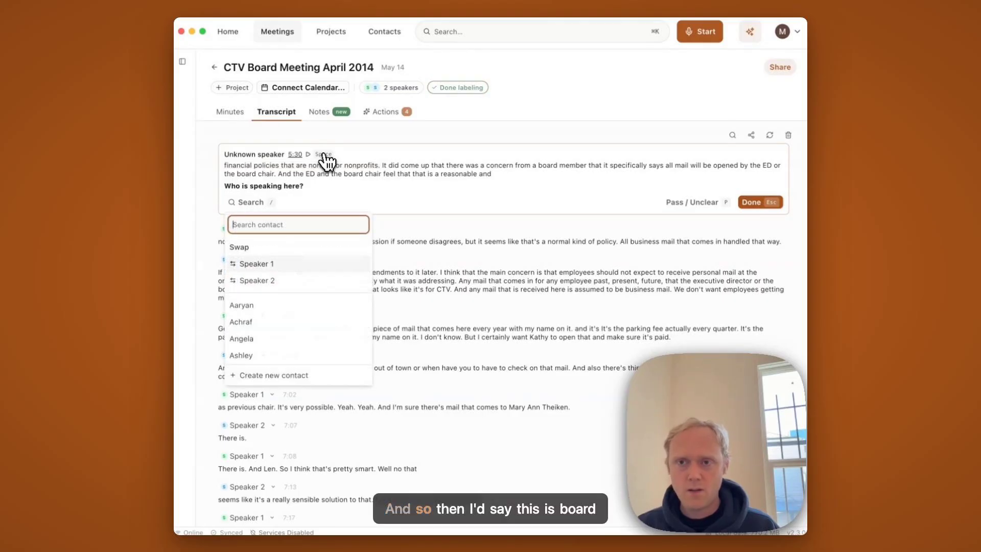
{"action": "type", "text": "Board Me"}
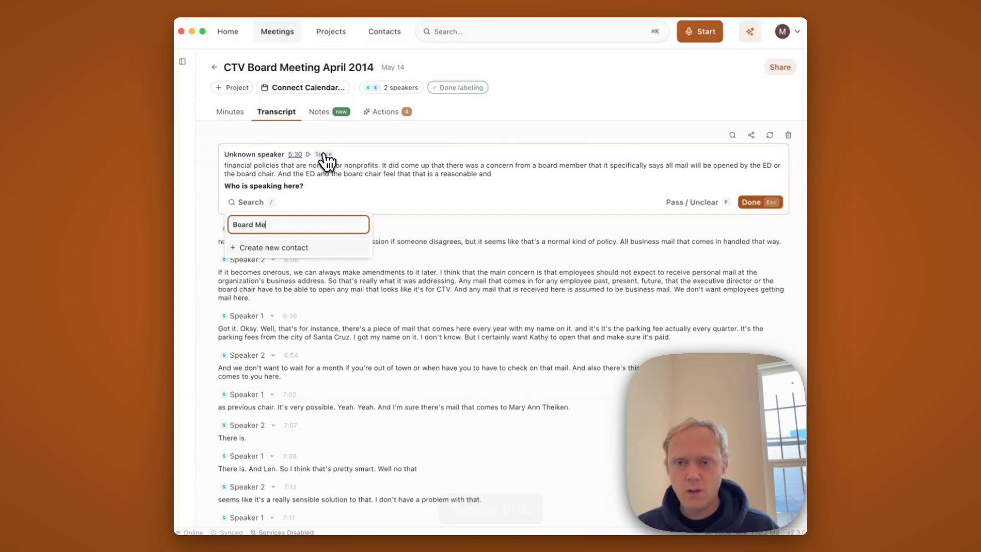
{"action": "type", "text": "mber 1"}
{"action": "key", "text": "Return"}
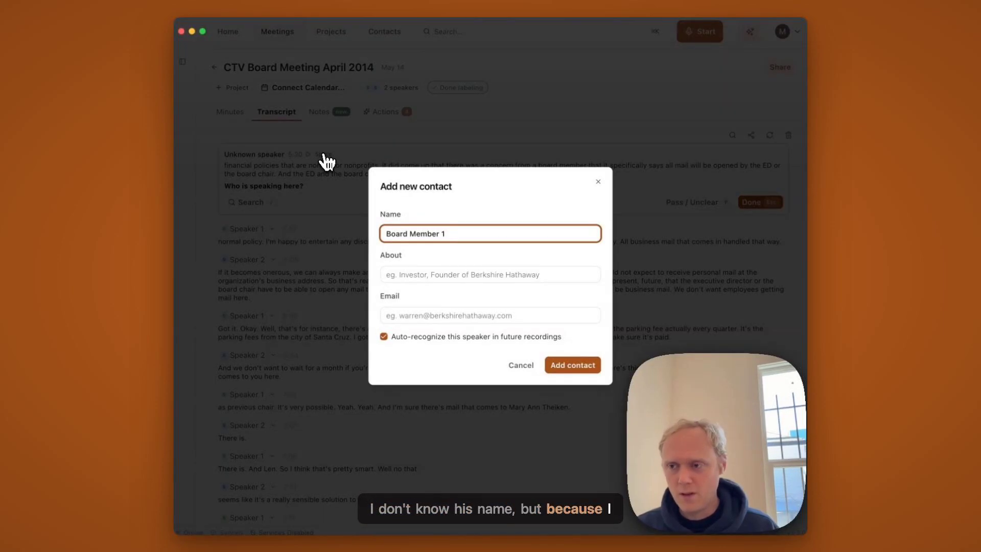
{"action": "key", "text": "Return"}
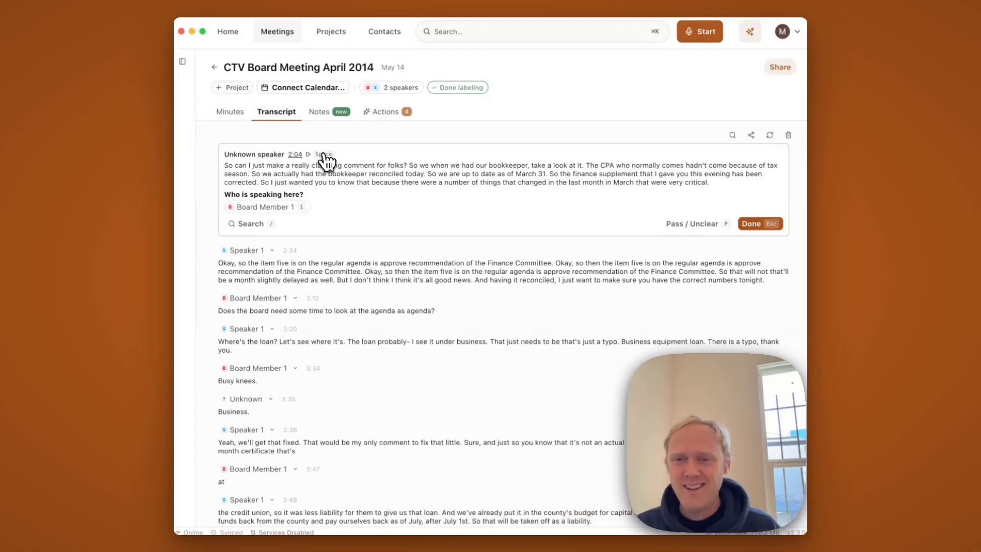
- Listen to the 2:04 excerpt and assign its speaker to a new contact named Finance Board Member
{"action": "left_click", "coordinate": [323, 154]}
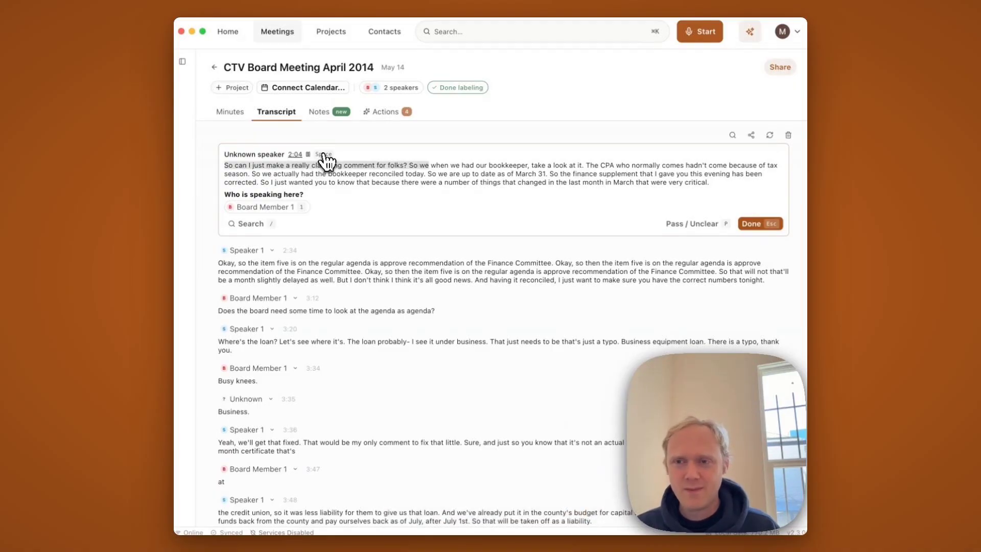
{"action": "left_click", "coordinate": [323, 154]}
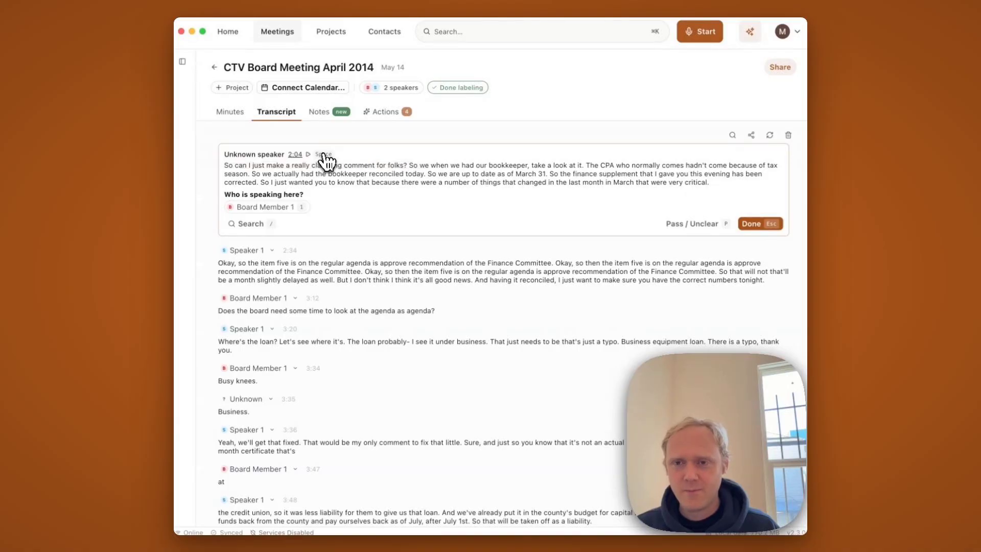
{"action": "key", "text": "/"}
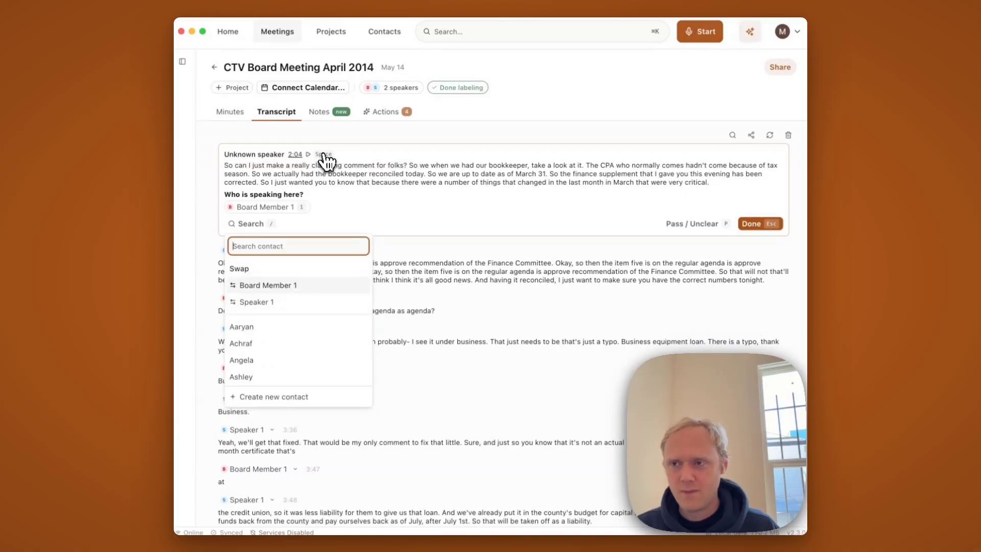
{"action": "type", "text": "Finance "}
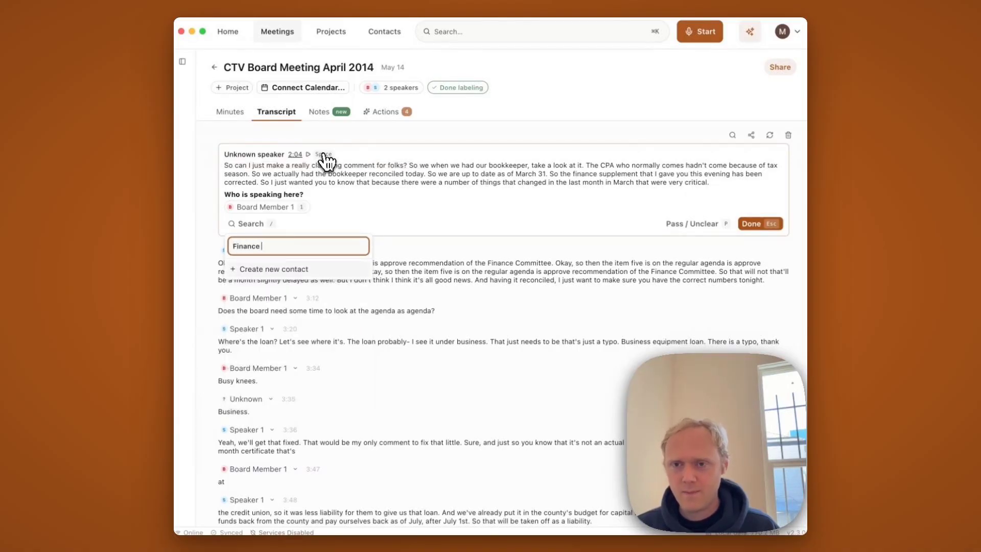
{"action": "type", "text": "Board Member"}
{"action": "key", "text": "Return"}
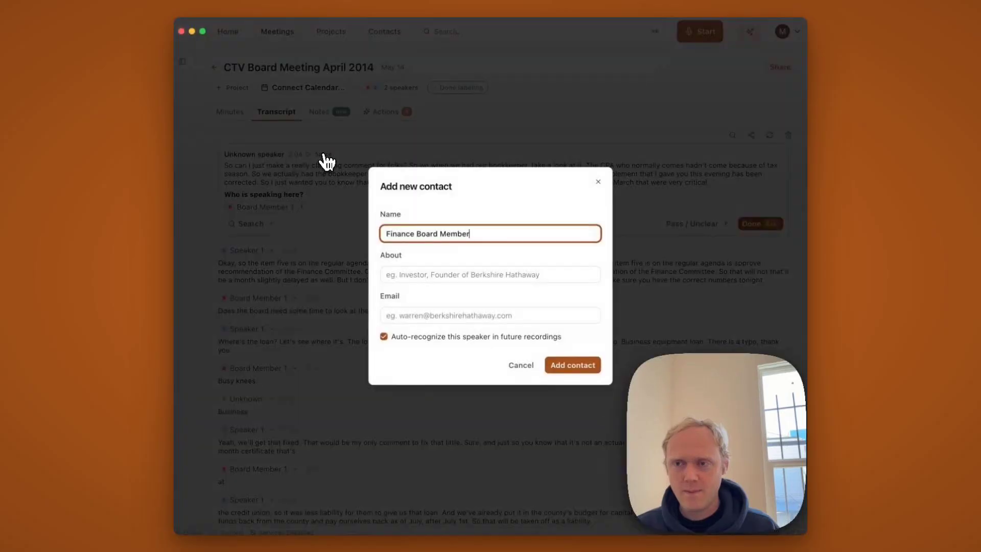
{"action": "key", "text": "Return"}
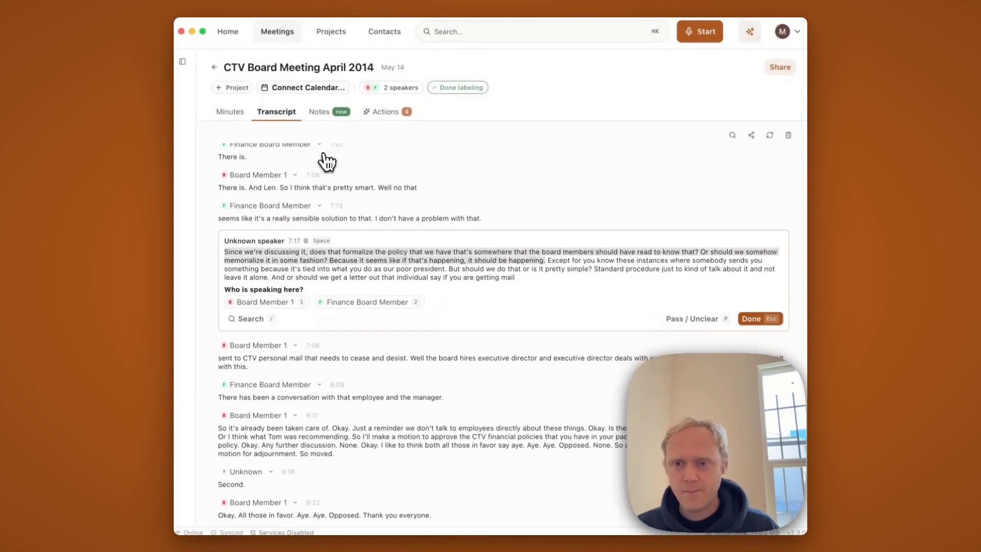
- Assign the unknown speaker of the 7:17 excerpt to a new contact named Board Member 2
{"action": "key", "text": "/"}
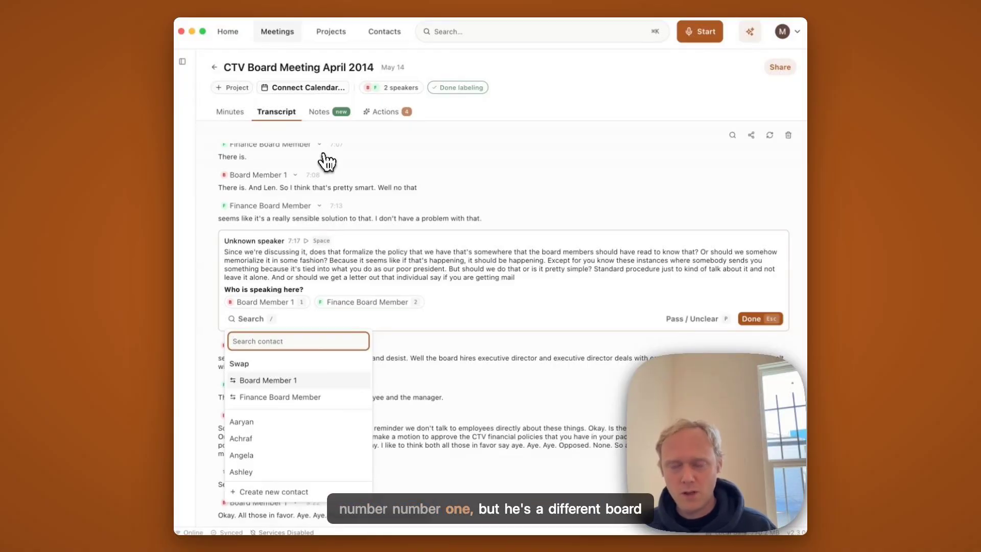
{"action": "type", "text": "Boa"}
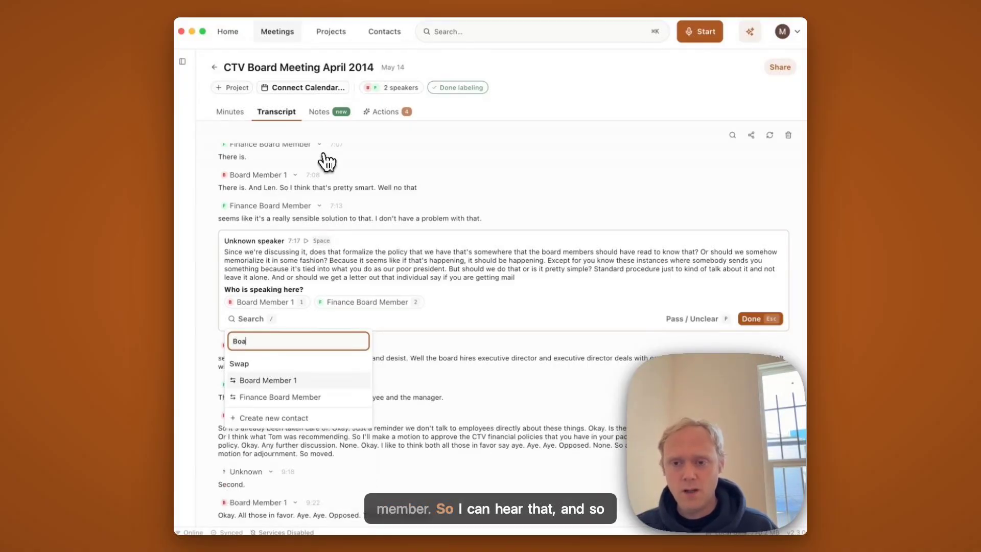
{"action": "type", "text": "rd Member 2"}
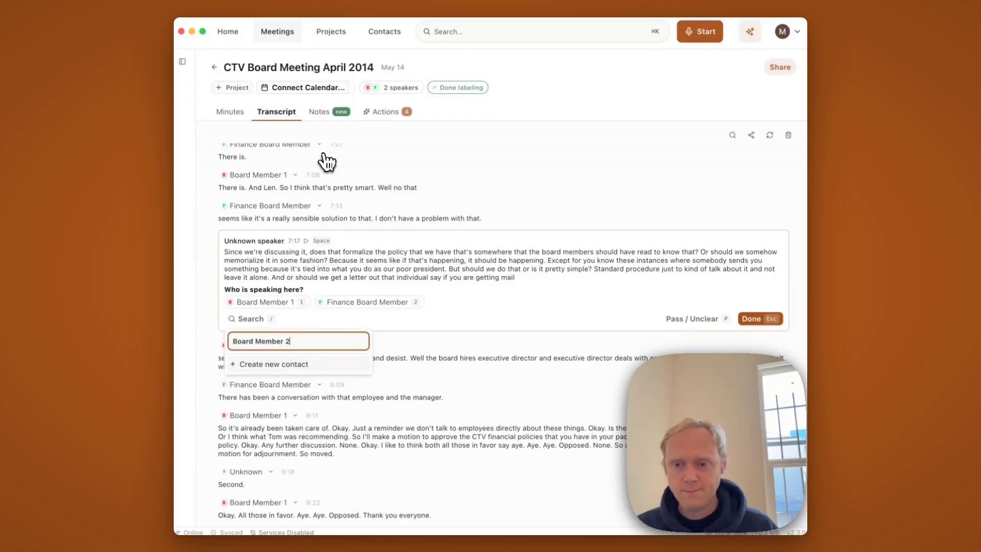
{"action": "key", "text": "Return"}
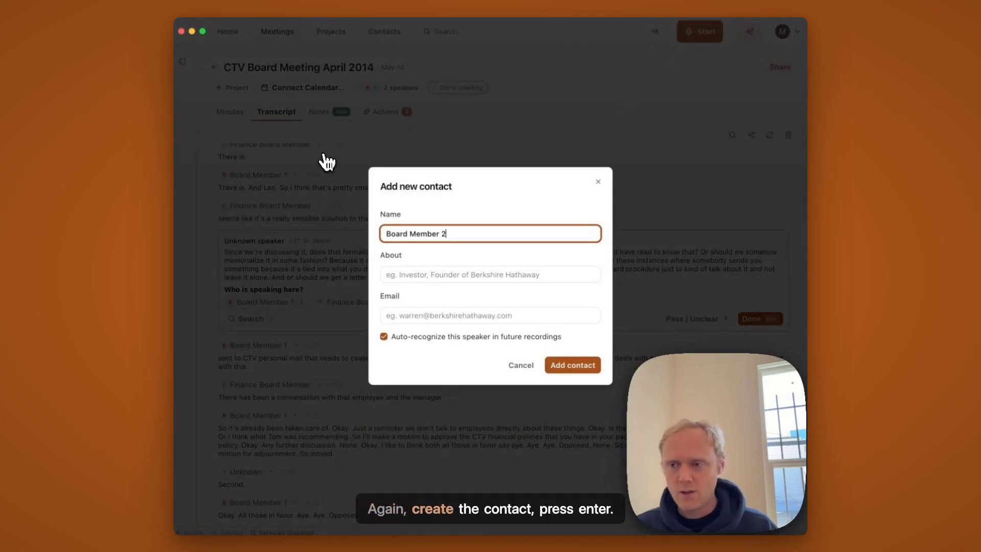
{"action": "key", "text": "Return"}
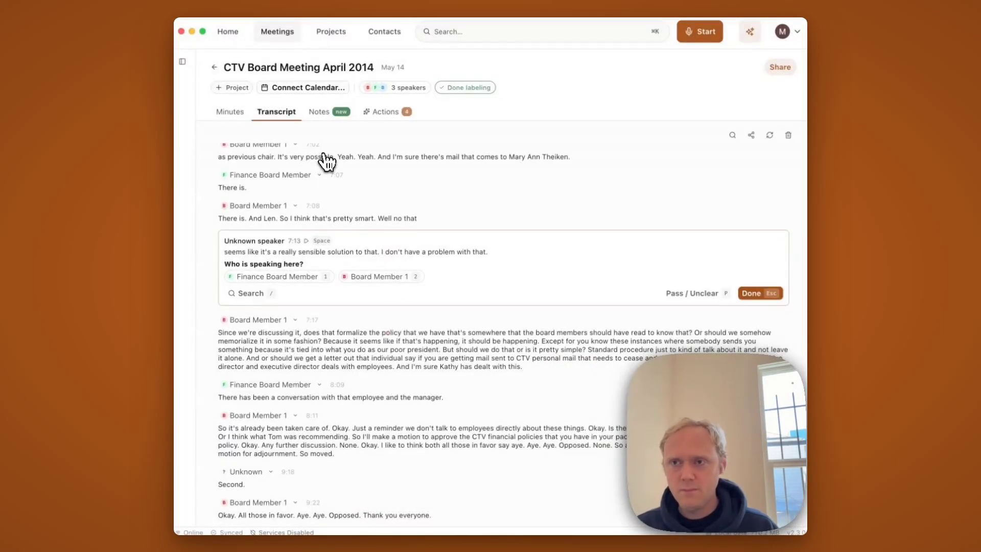
- Listen to the 7:13 excerpt and assign its speaker to a new contact named Board member 3
{"action": "key", "text": "space"}
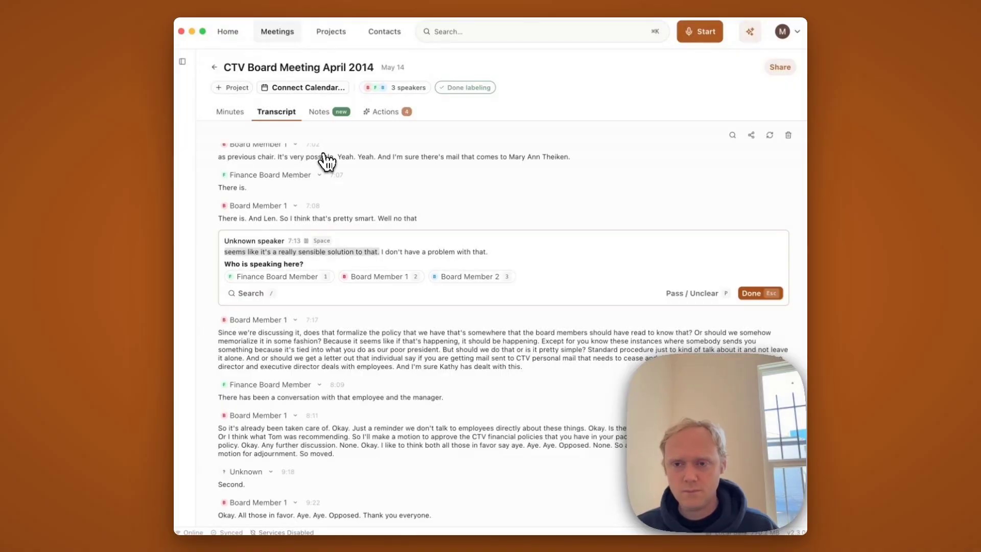
{"action": "key", "text": "space"}
{"action": "type", "text": "/Board member "}
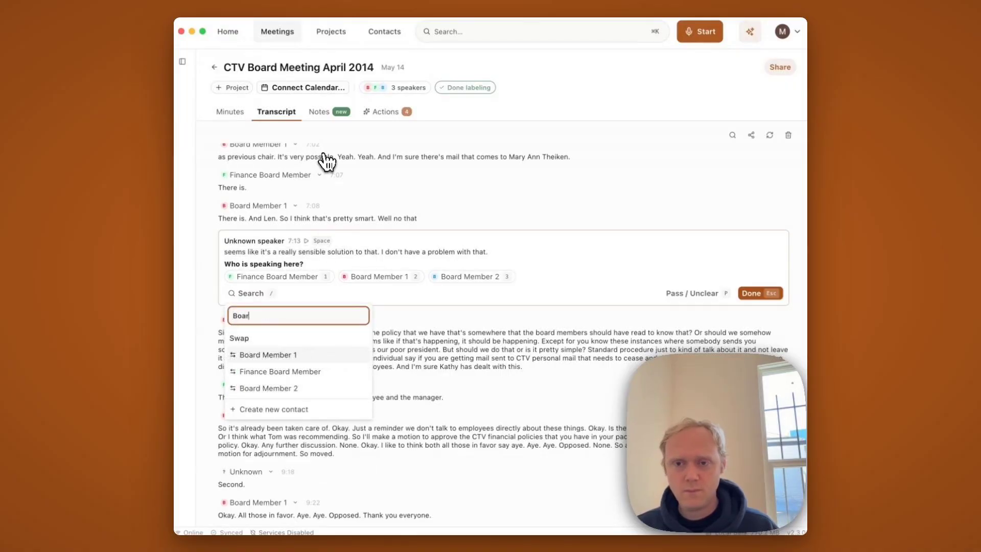
{"action": "type", "text": "3"}
{"action": "key", "text": "Return"}
{"action": "key", "text": "Return"}
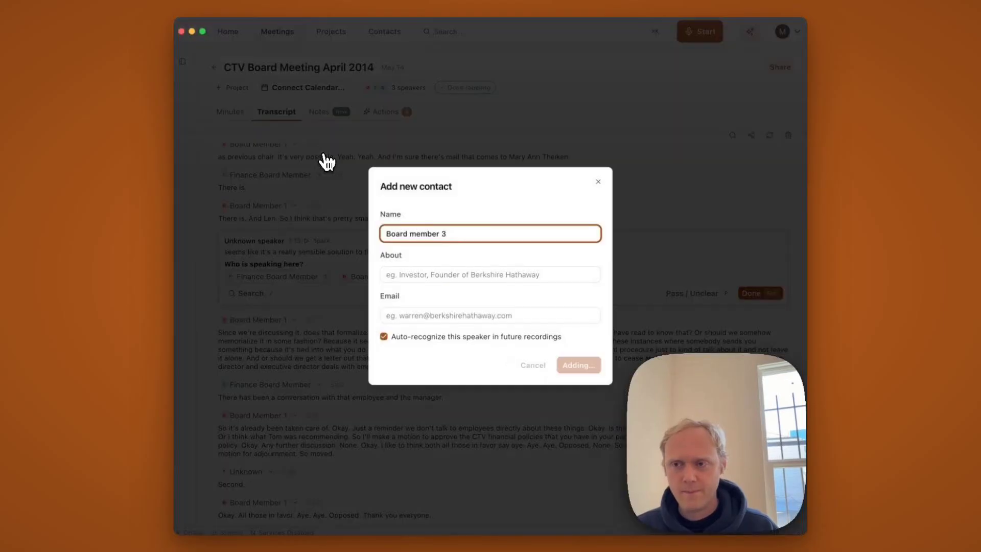
- Assign the unknown speaker of the 8:30 excerpt to a new contact named Board member 5, and finish speaker labeling
{"action": "key", "text": "space"}
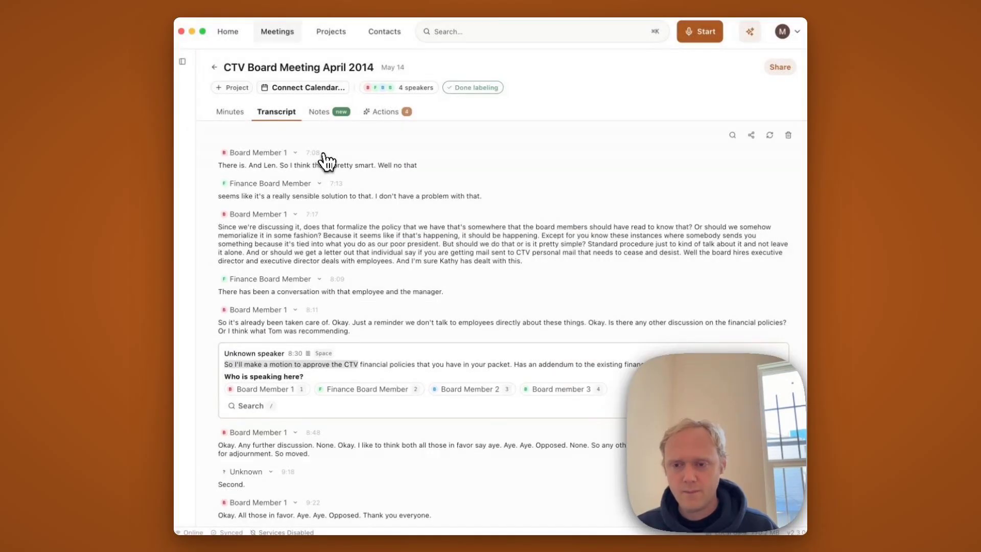
{"action": "type", "text": "/Board me"}
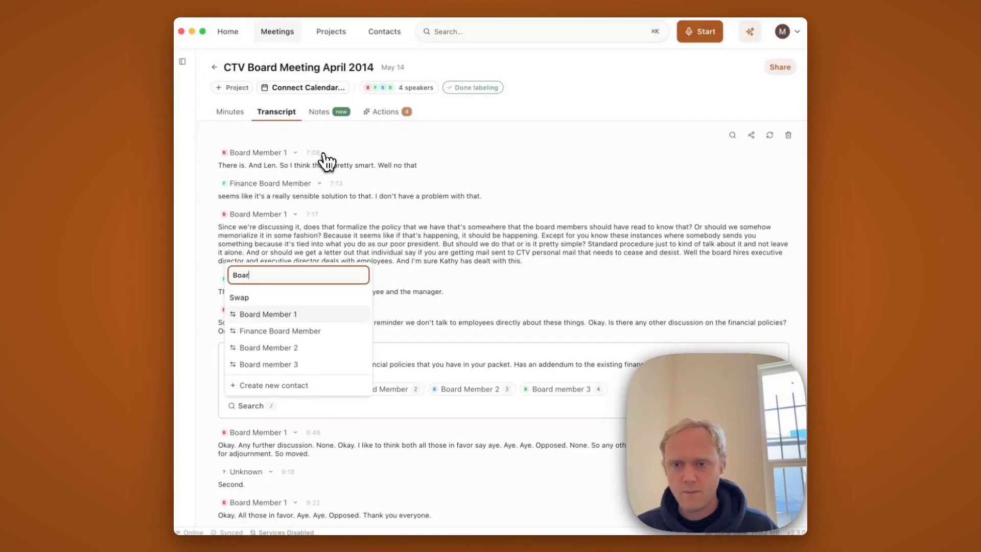
{"action": "type", "text": "mber 4"}
{"action": "key", "text": "Return"}
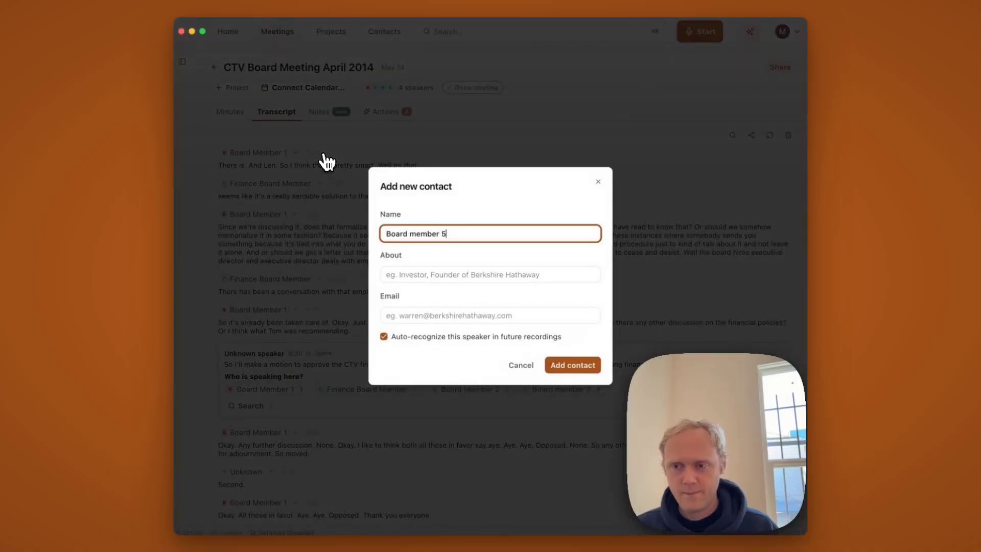
{"action": "key", "text": "Return"}
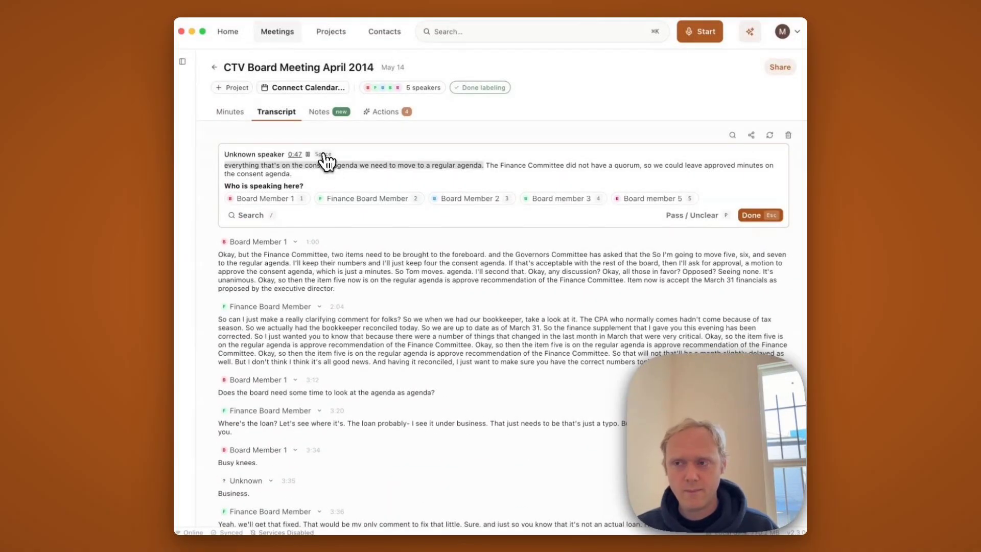
{"action": "left_click", "coordinate": [323, 154]}
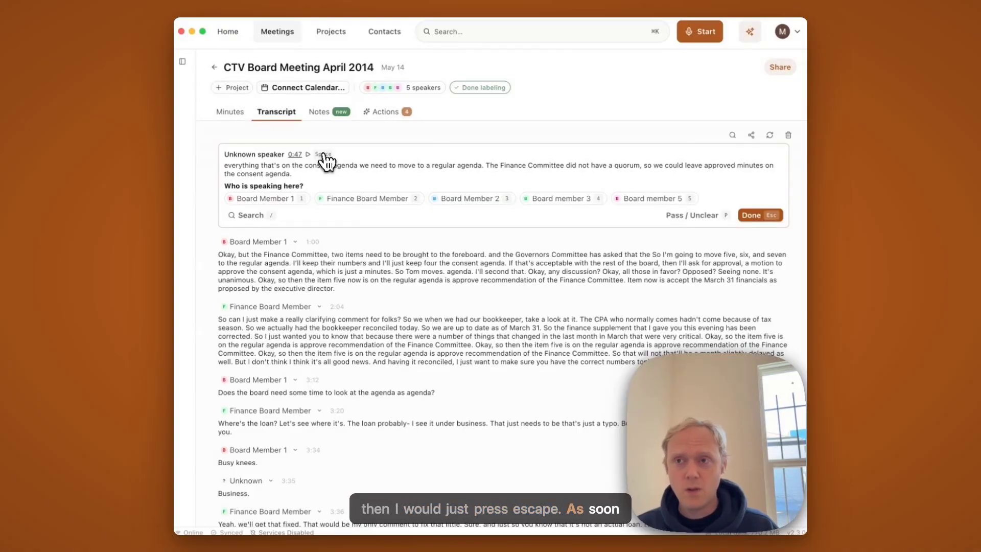
{"action": "key", "text": "Escape"}
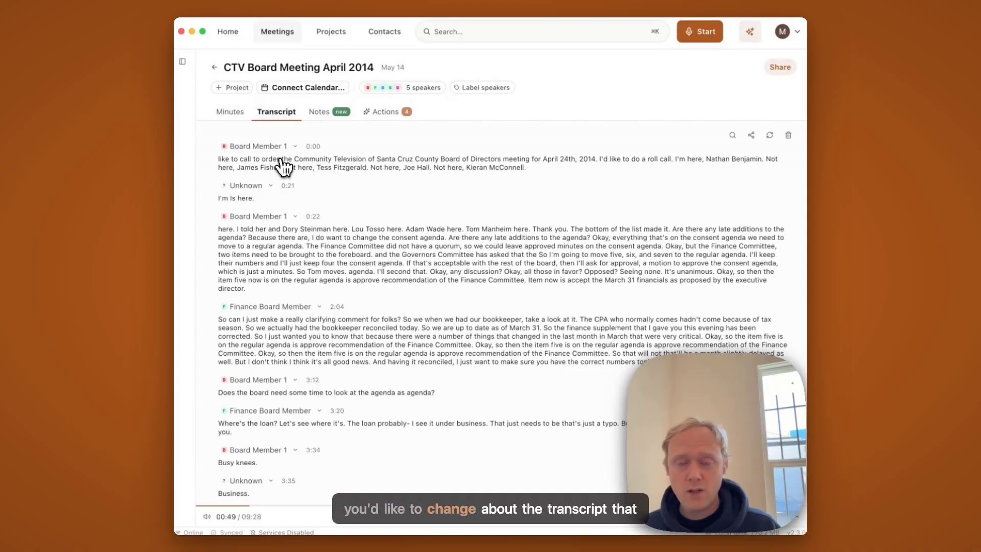
- Split the 8:11 transcript segment before "I like to think both" and assign the new 9:00 segment to Board member 3
{"action": "scroll", "coordinate": [291, 237], "scroll_direction": "down", "scroll_amount": 1}
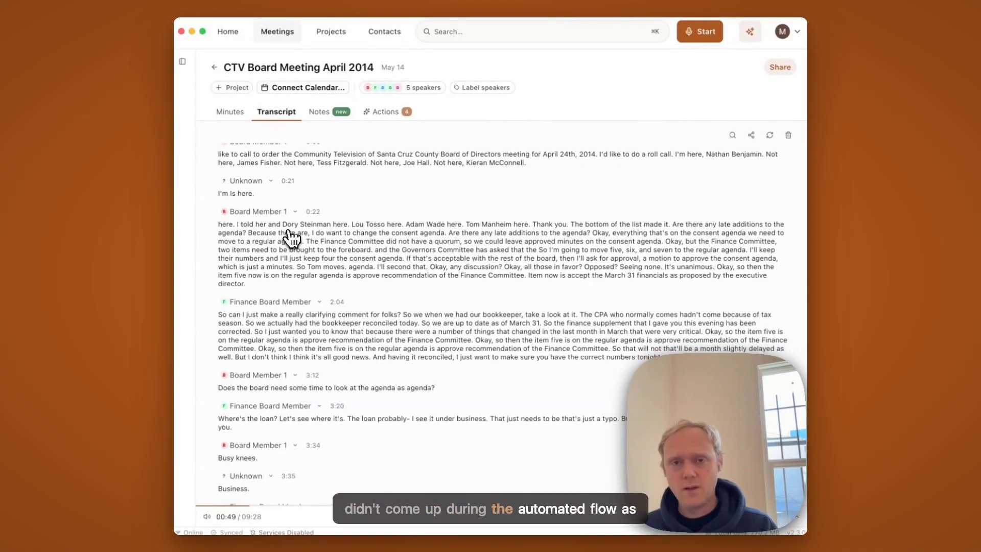
{"action": "scroll", "coordinate": [291, 236], "scroll_direction": "down", "scroll_amount": 20}
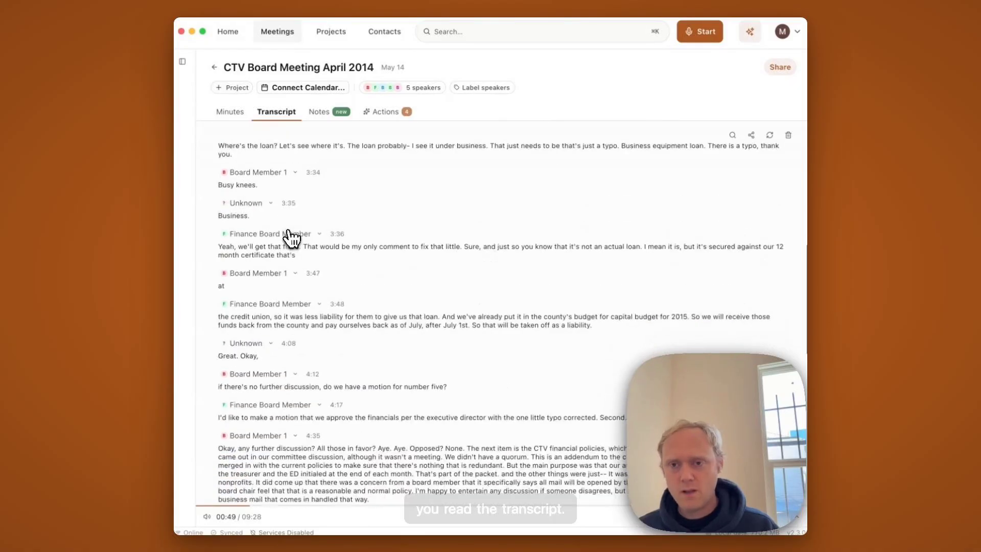
{"action": "scroll", "coordinate": [292, 236], "scroll_direction": "down", "scroll_amount": 10}
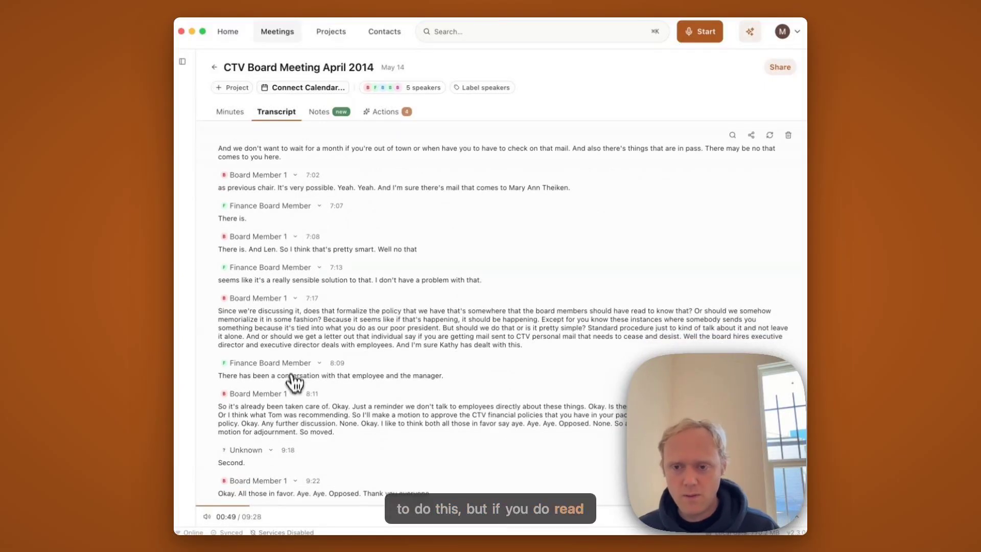
{"action": "left_click", "coordinate": [378, 423]}
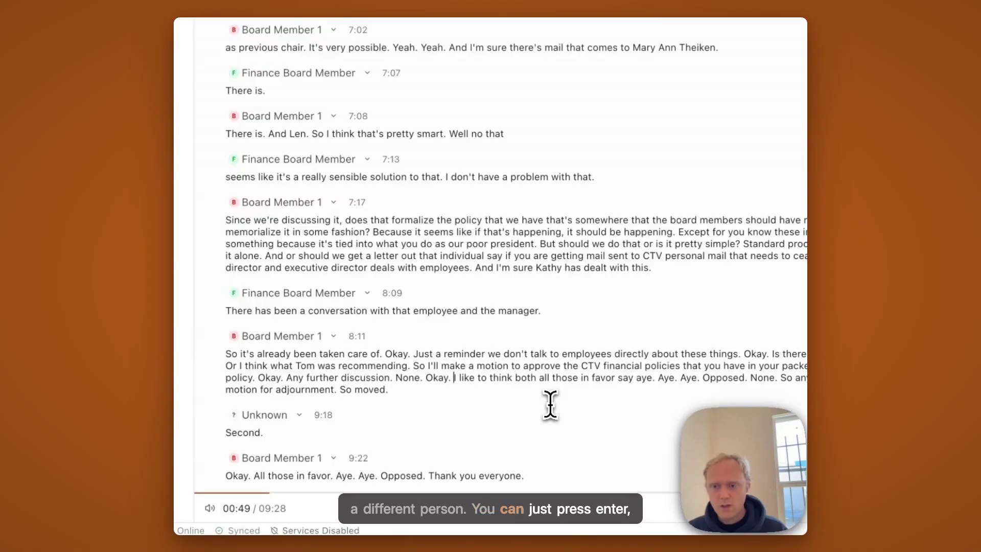
{"action": "key", "text": "Return"}
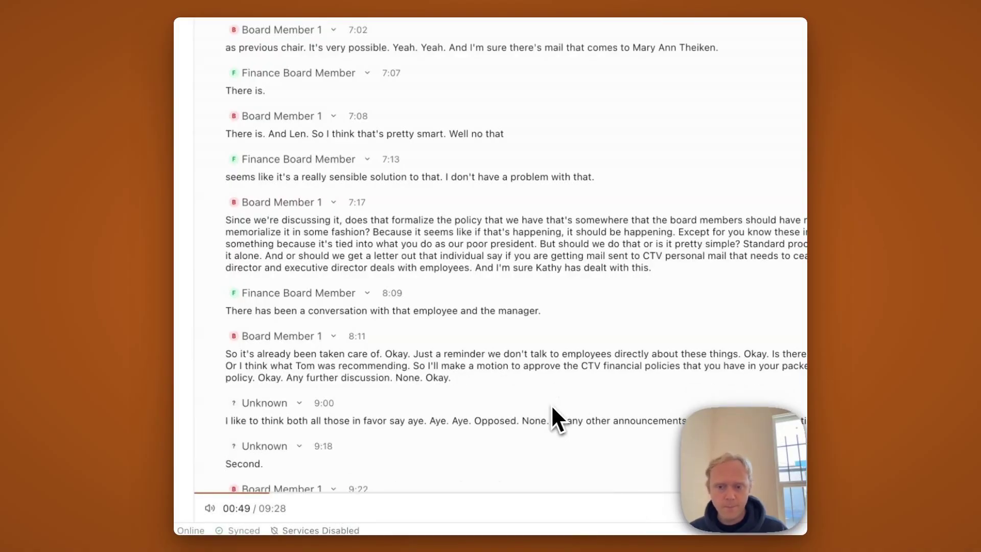
{"action": "left_click", "coordinate": [261, 404]}
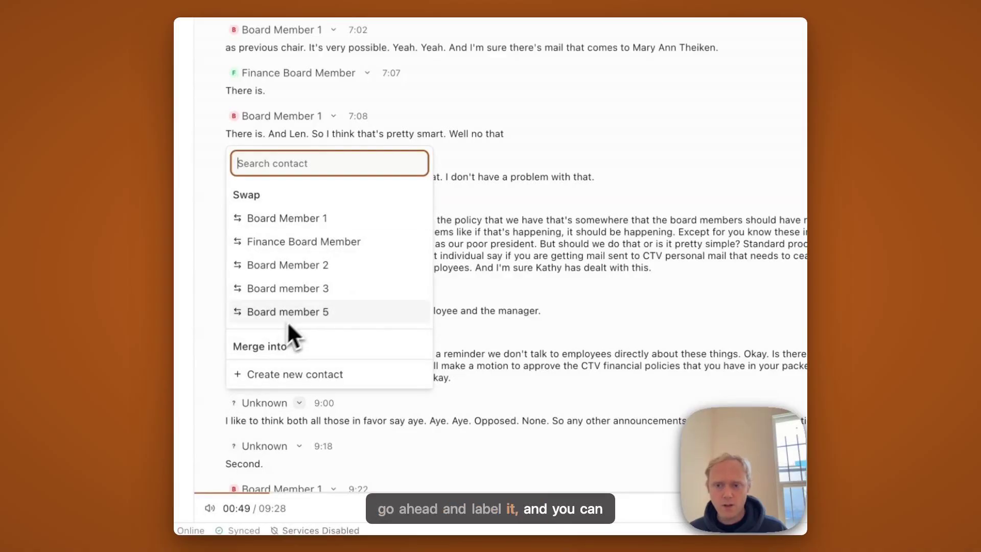
{"action": "left_click", "coordinate": [288, 289]}
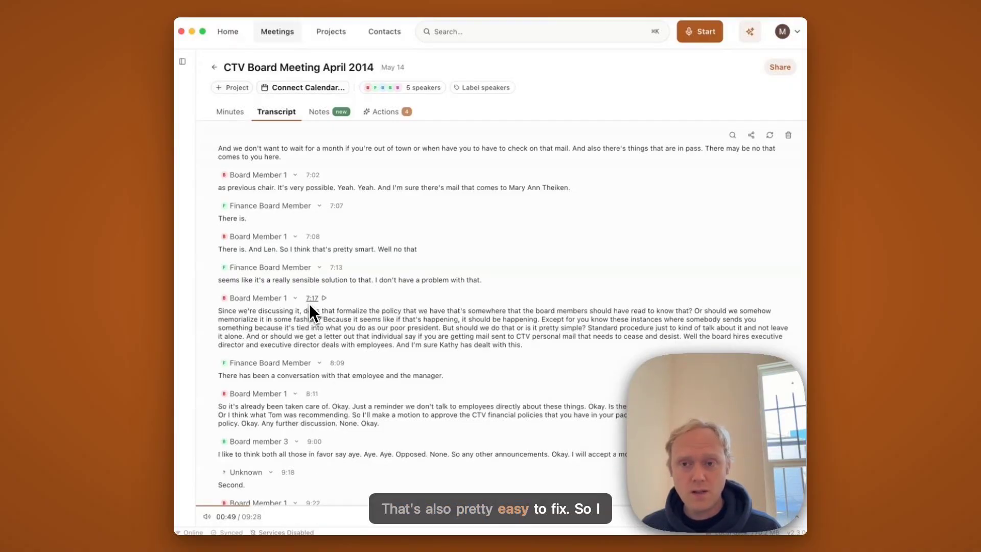
{"action": "left_click", "coordinate": [295, 237]}
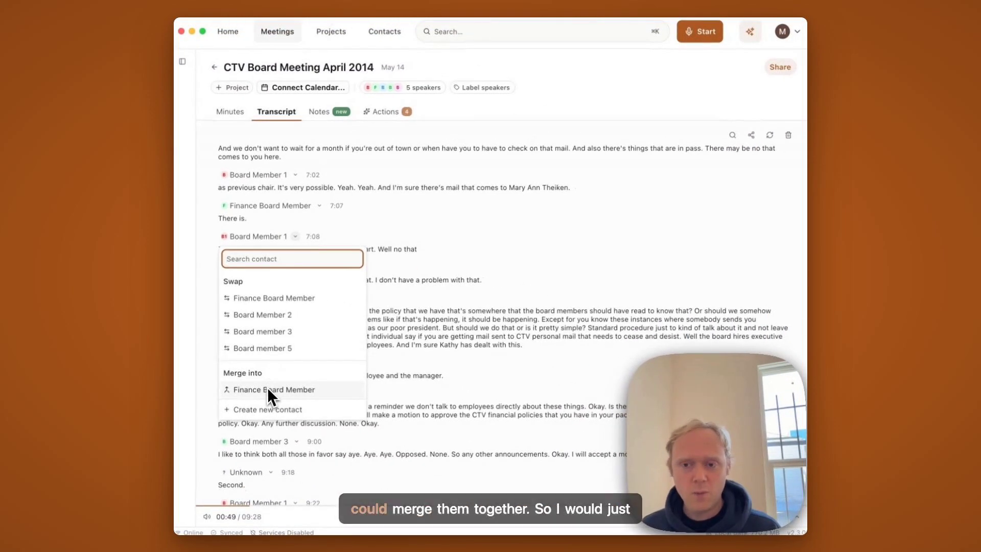
{"action": "scroll", "coordinate": [255, 317], "scroll_direction": "down", "scroll_amount": 2}
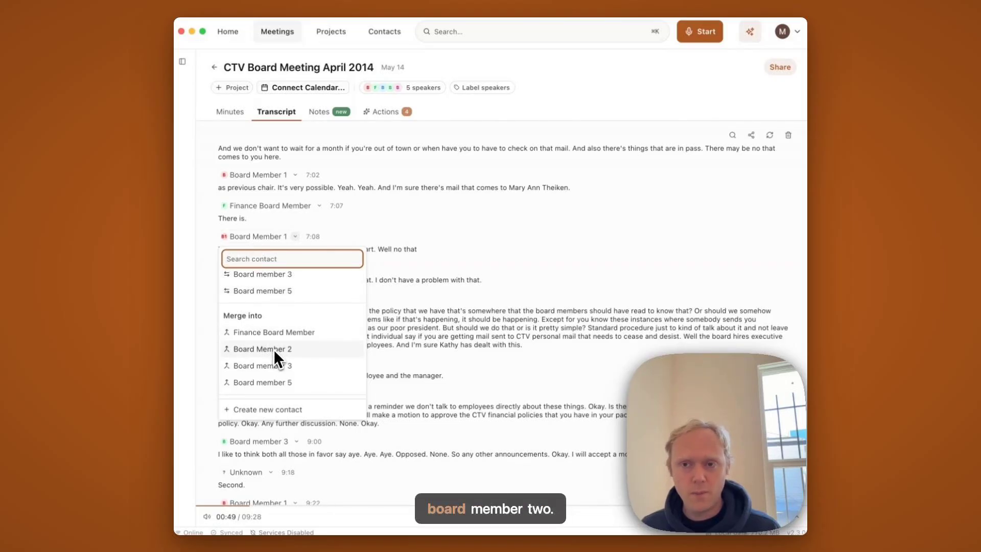
{"action": "left_click", "coordinate": [342, 207]}
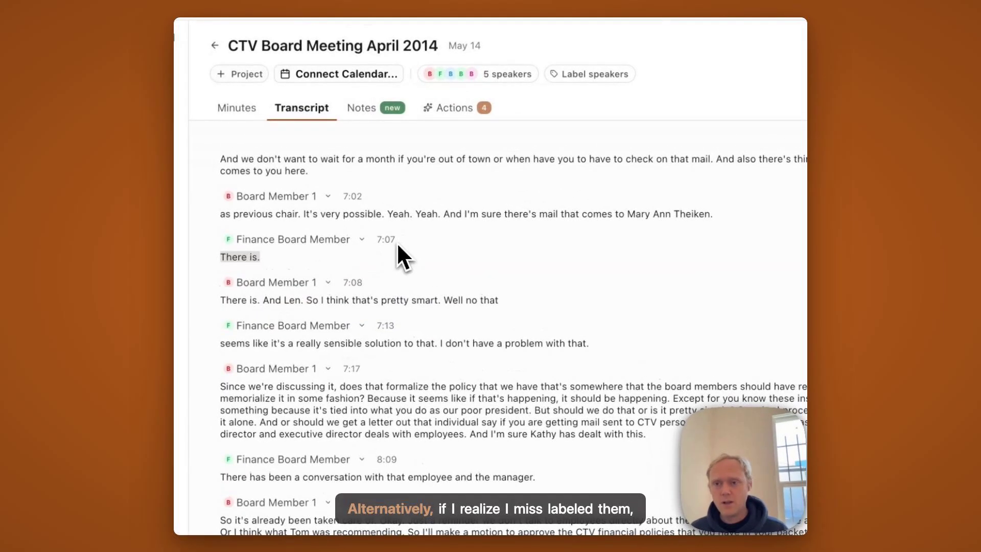
- Play the 7:07 excerpt, and swap Board Member 1 with Finance Board Member through the whole transcript
{"action": "left_click", "coordinate": [398, 242]}
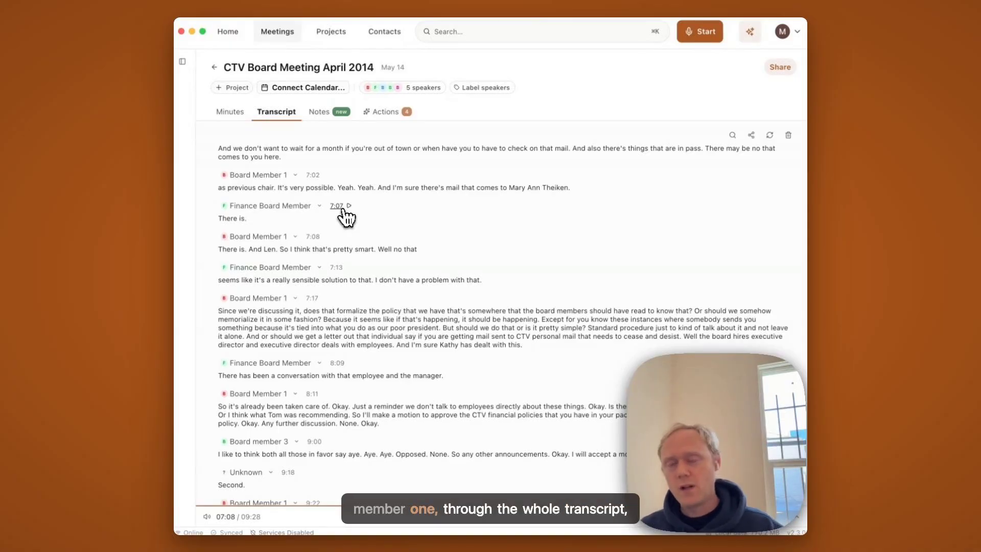
{"action": "left_click", "coordinate": [295, 174]}
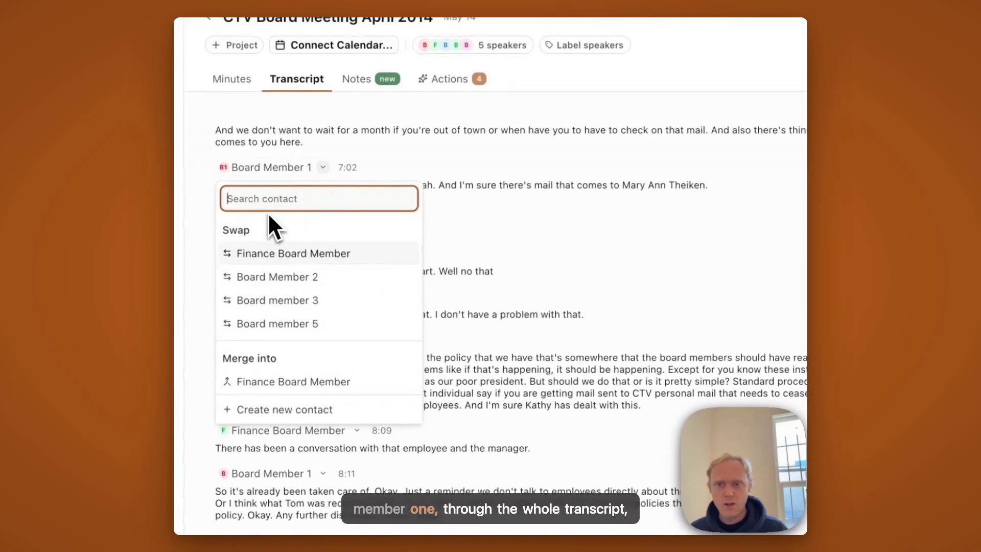
{"action": "left_click", "coordinate": [253, 253]}
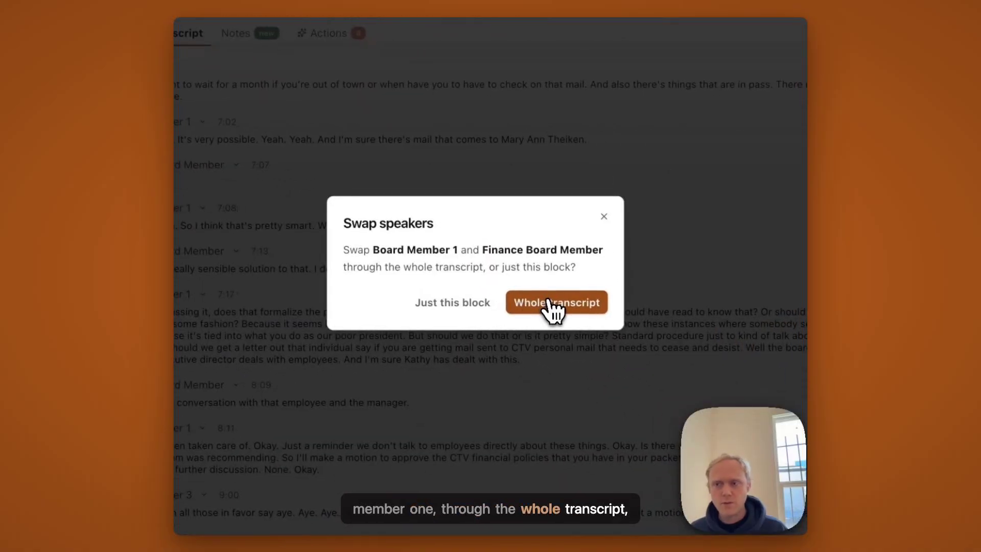
{"action": "left_click", "coordinate": [546, 302]}
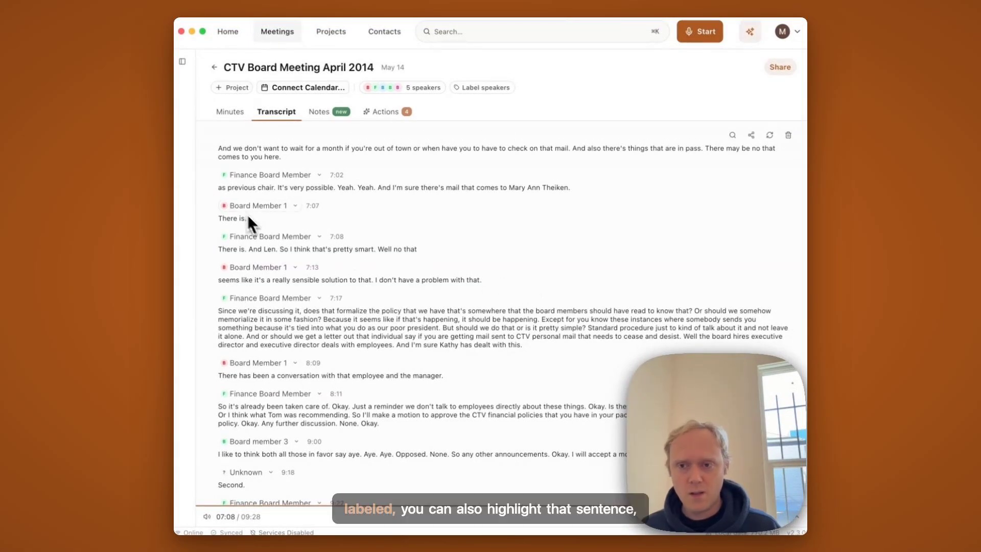
- Reassign only the sentence "Because it seems like if that's happening, it should be happening." in the 7:17 segment to Board Member 2
{"action": "left_click_drag", "start_coordinate": [323, 318], "coordinate": [538, 320]}
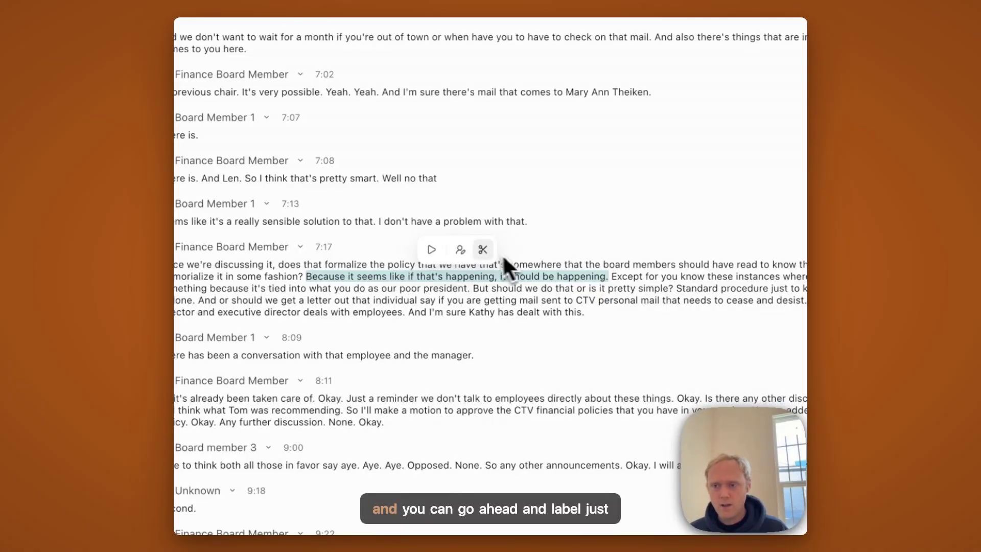
{"action": "left_click", "coordinate": [461, 249]}
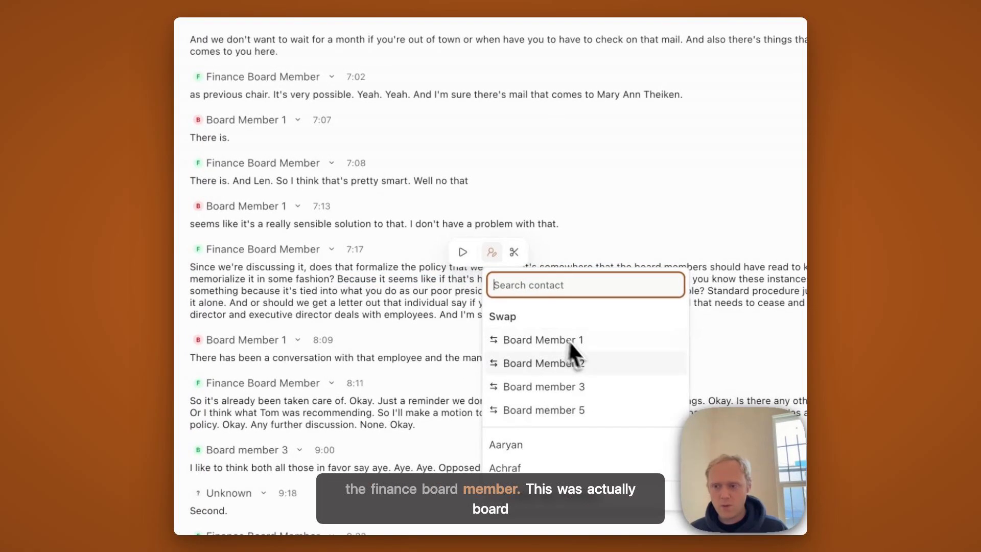
{"action": "left_click", "coordinate": [567, 361]}
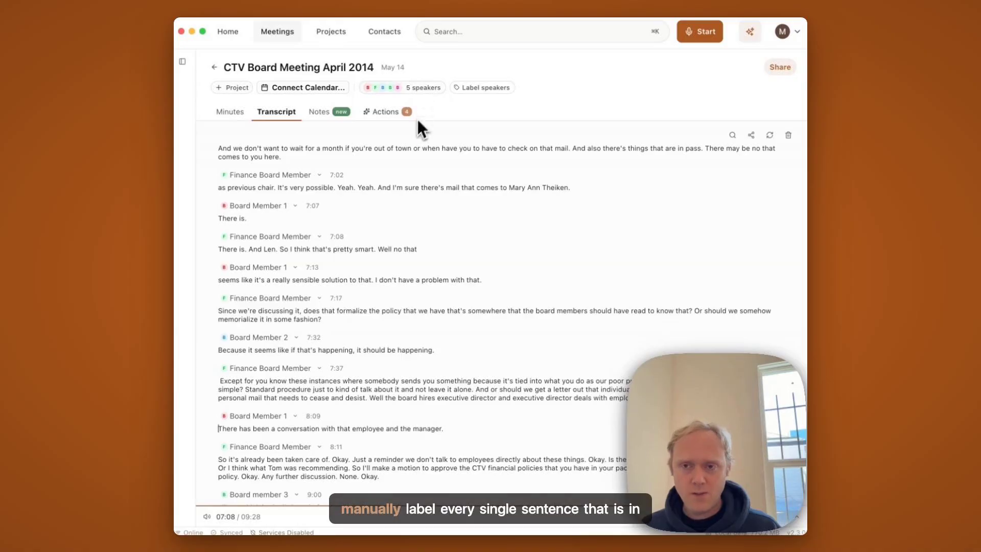
{"action": "scroll", "coordinate": [235, 356], "scroll_direction": "down", "scroll_amount": 3}
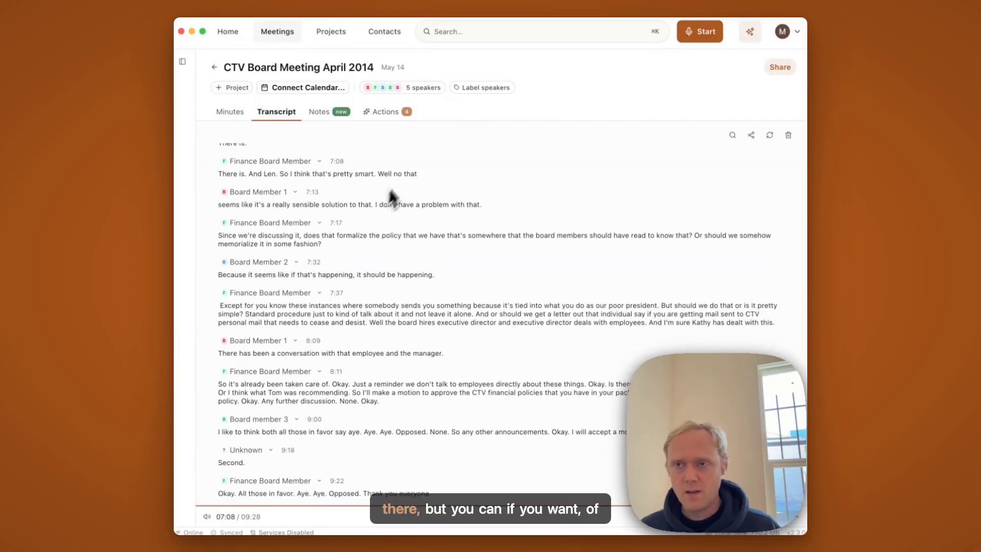